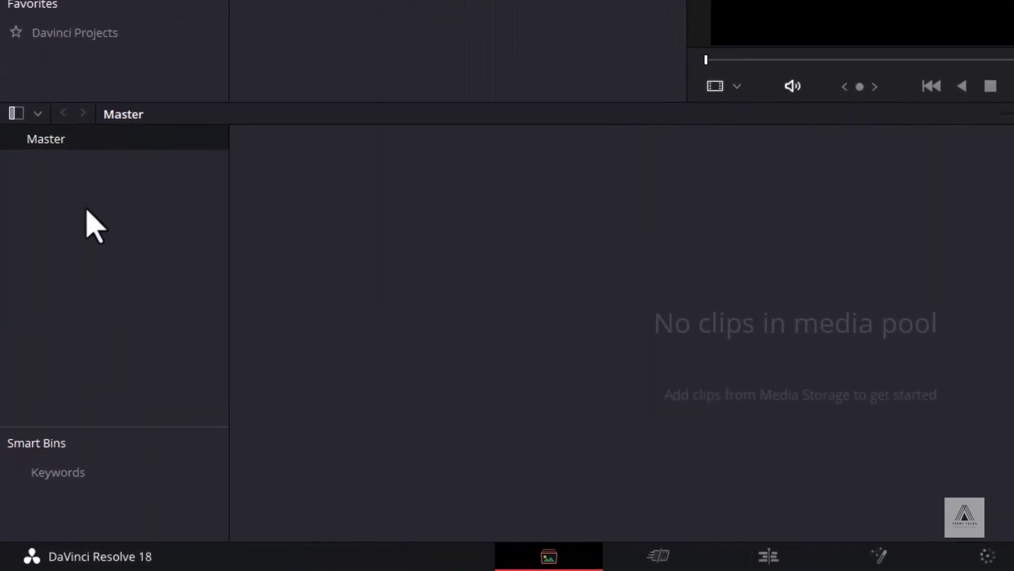
# View the five subfolders of Project Master in File Explorer, then return to Editing Template
pyautogui.rightClick(57, 199)
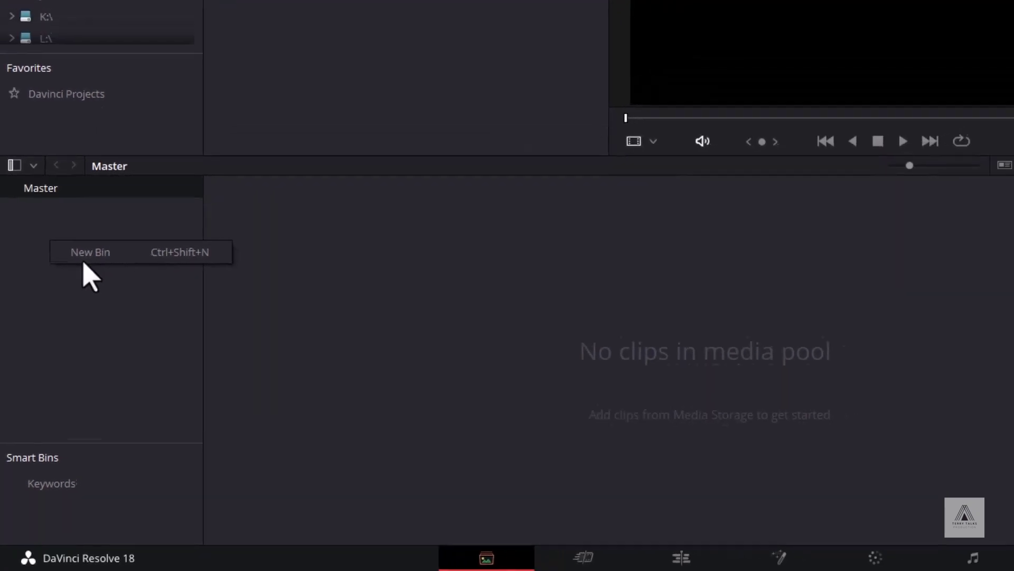
pyautogui.click(384, 289)
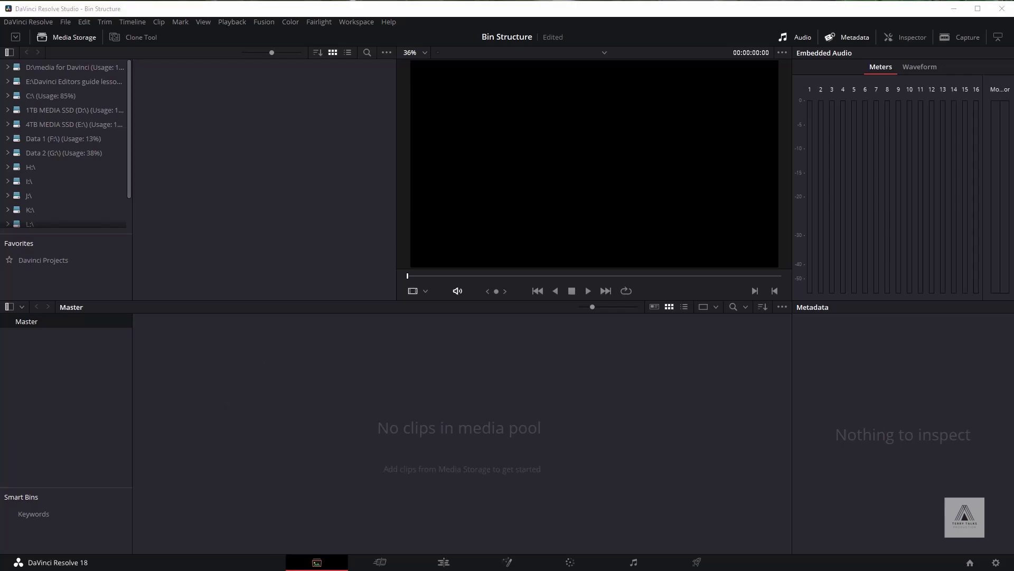
pyautogui.hotkey('alt', 'Tab')
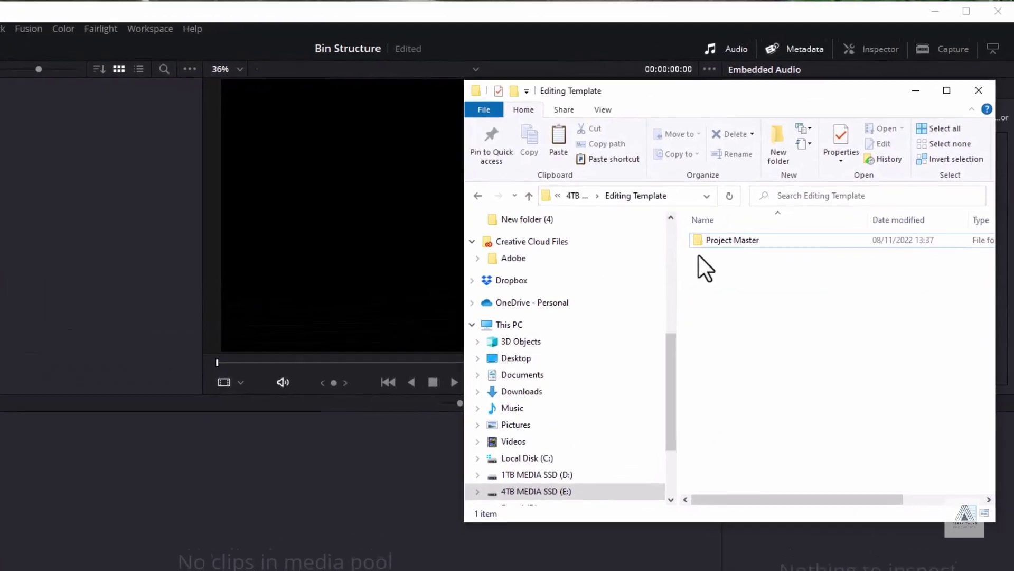
pyautogui.doubleClick(698, 239)
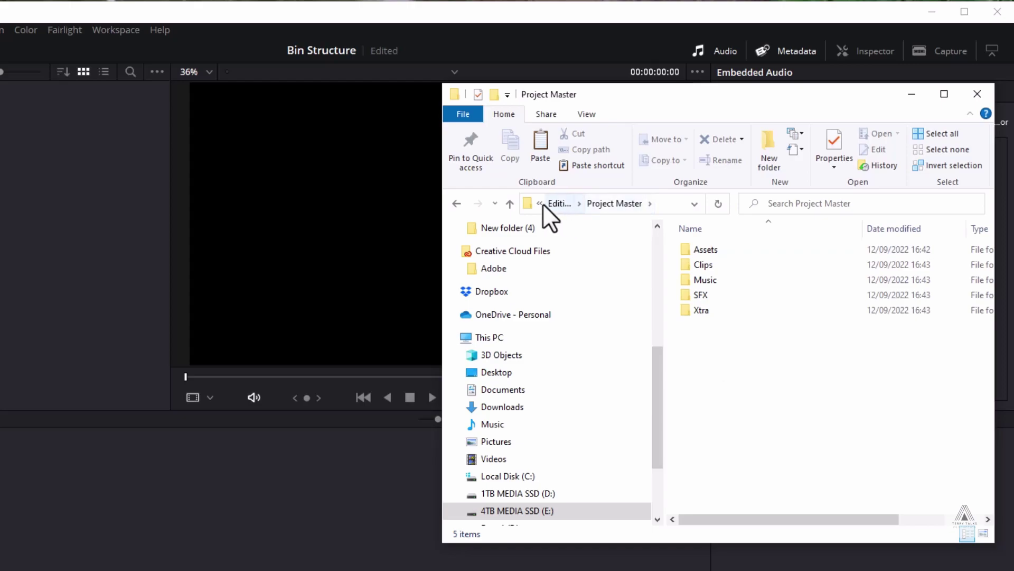
pyautogui.click(510, 203)
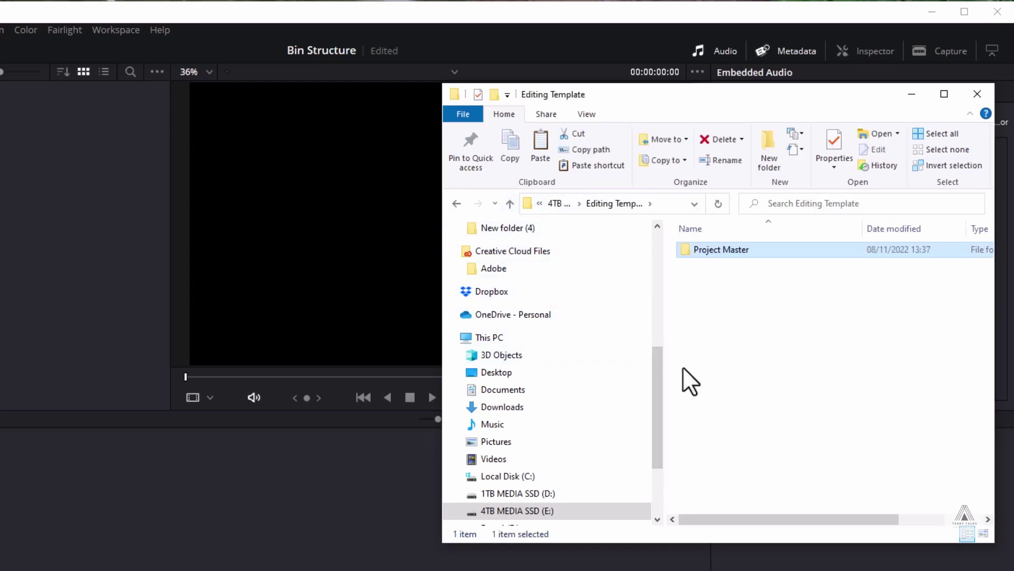
pyautogui.moveTo(674, 103); pyautogui.dragTo(619, 47)
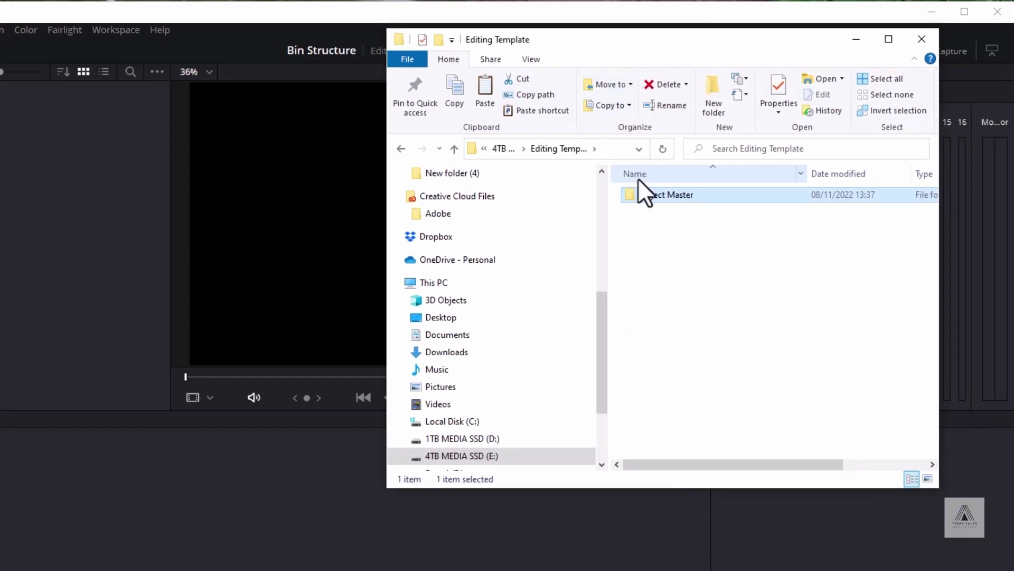
# Copy and paste the Project Master folder to create 'Project Master - Copy' inside Editing Template
pyautogui.rightClick(647, 194)
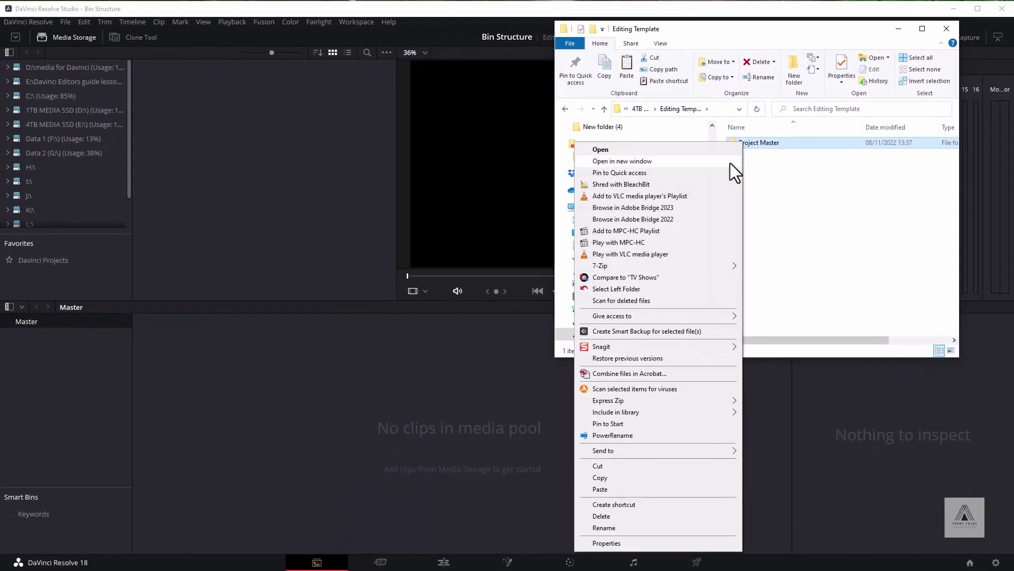
pyautogui.click(607, 477)
pyautogui.rightClick(737, 236)
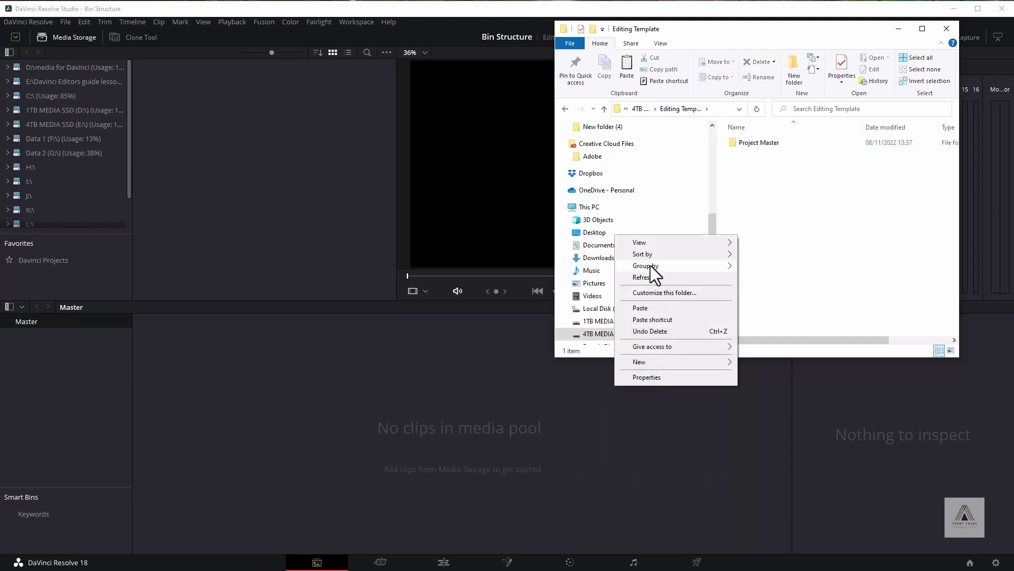
pyautogui.click(640, 309)
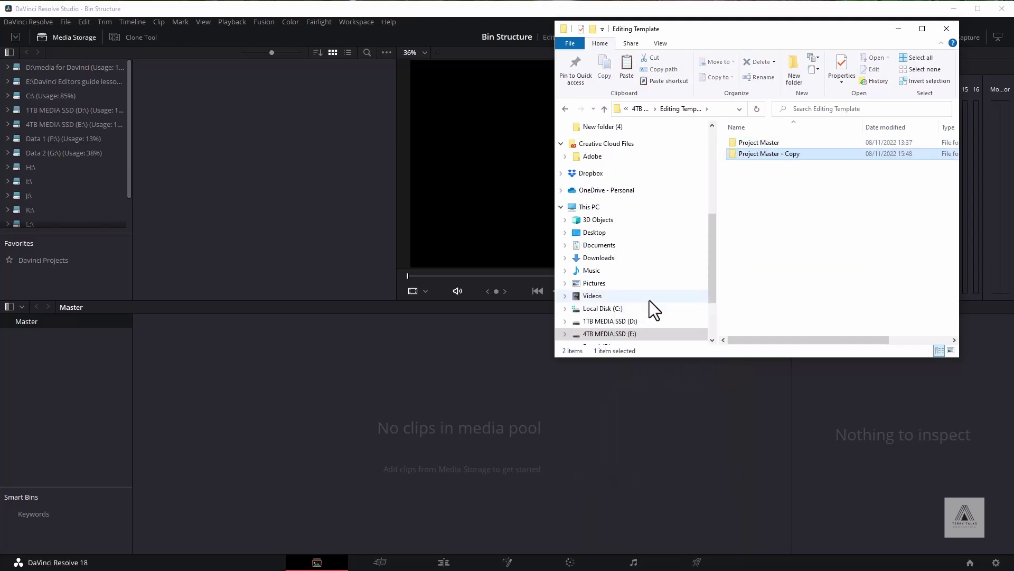
pyautogui.click(757, 154)
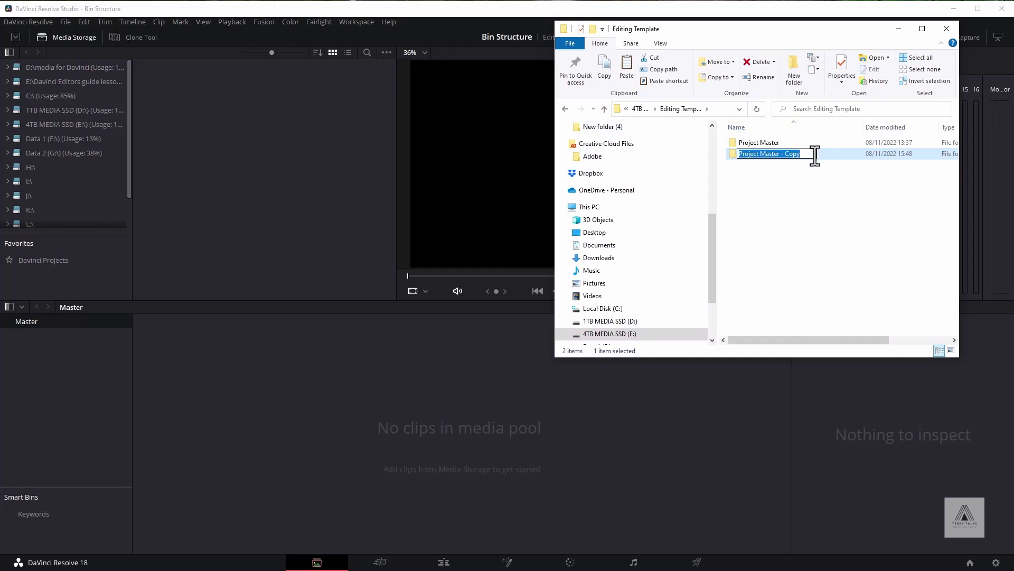
# Rename the copied folder to 'Bin Structure' and drag it into the Resolve media pool
pyautogui.write('Bin ')
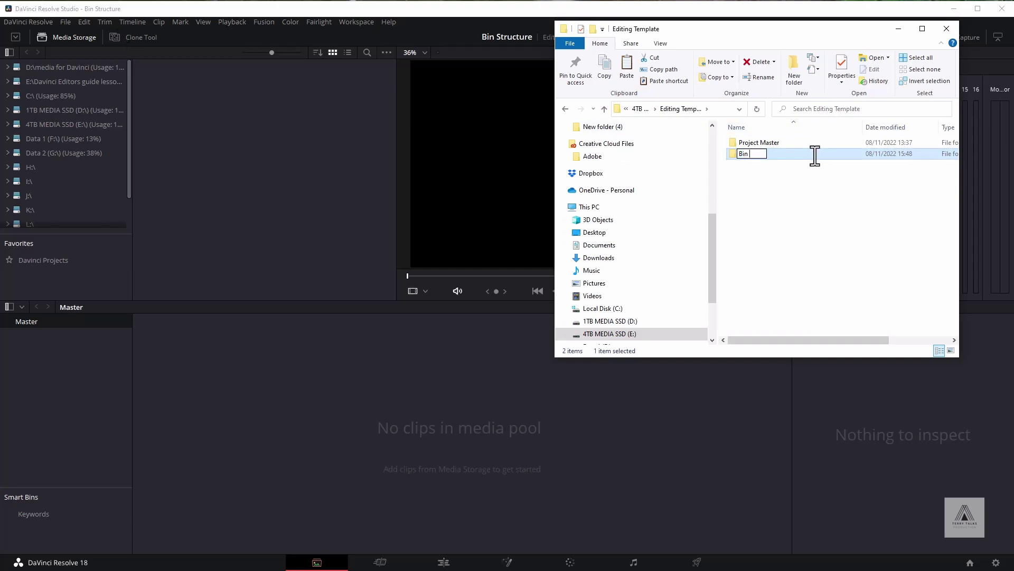
pyautogui.write('Structure')
pyautogui.click(814, 213)
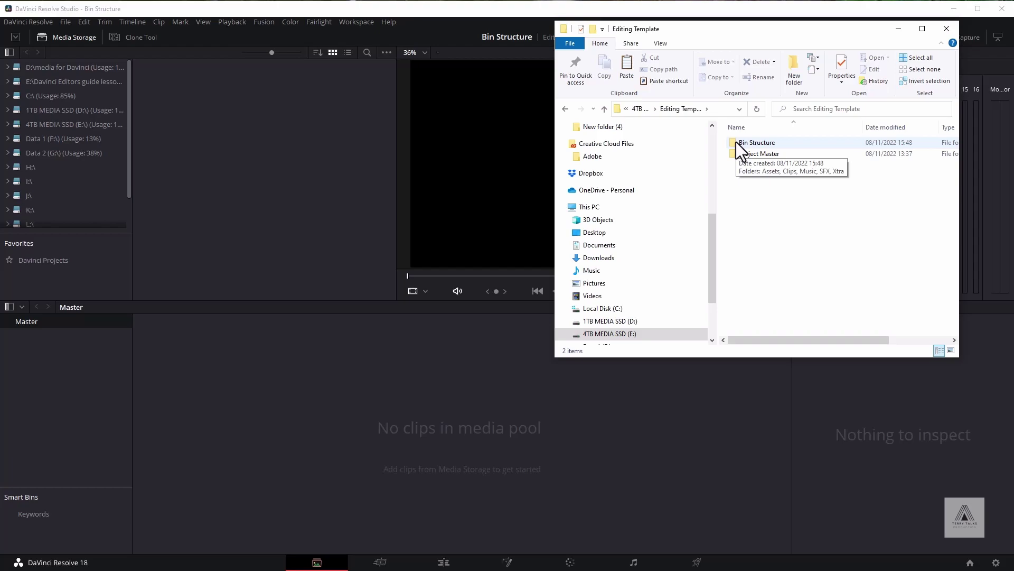
pyautogui.moveTo(734, 141); pyautogui.dragTo(40, 386)
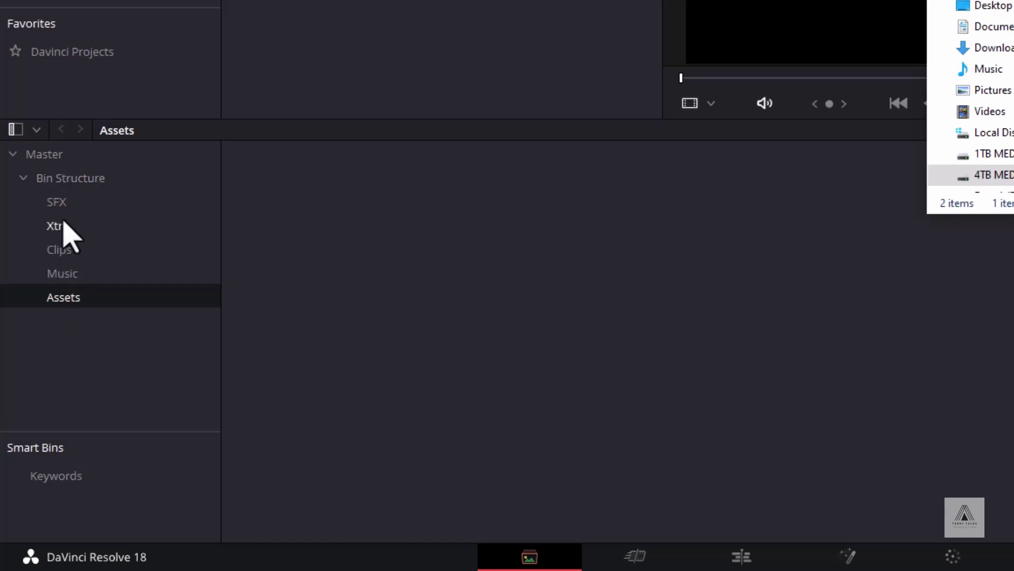
# Check the new Assets bin in the media pool, then switch to the project samples folder
pyautogui.rightClick(63, 300)
pyautogui.click(39, 352)
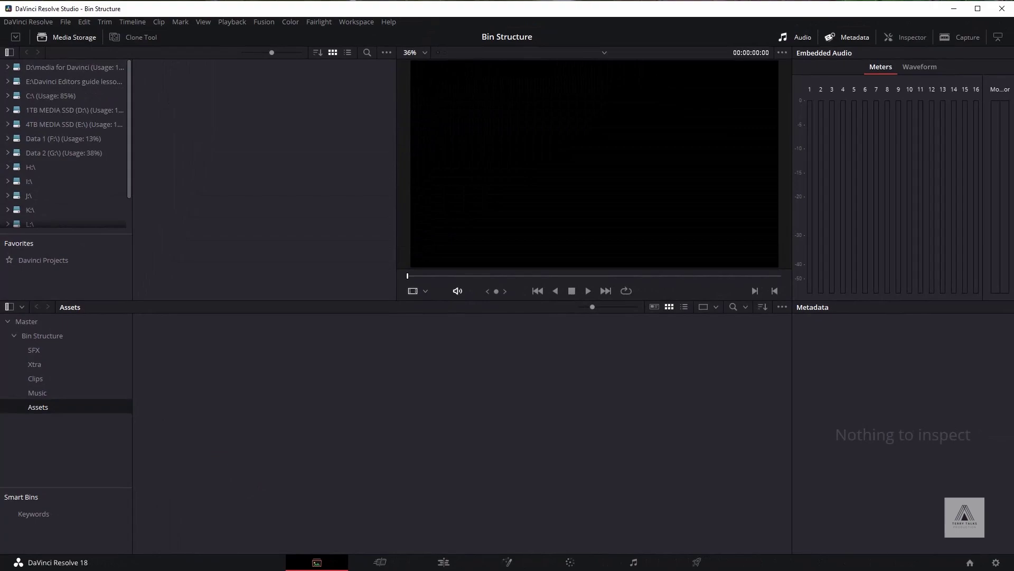
pyautogui.hotkey('alt', 'Tab')
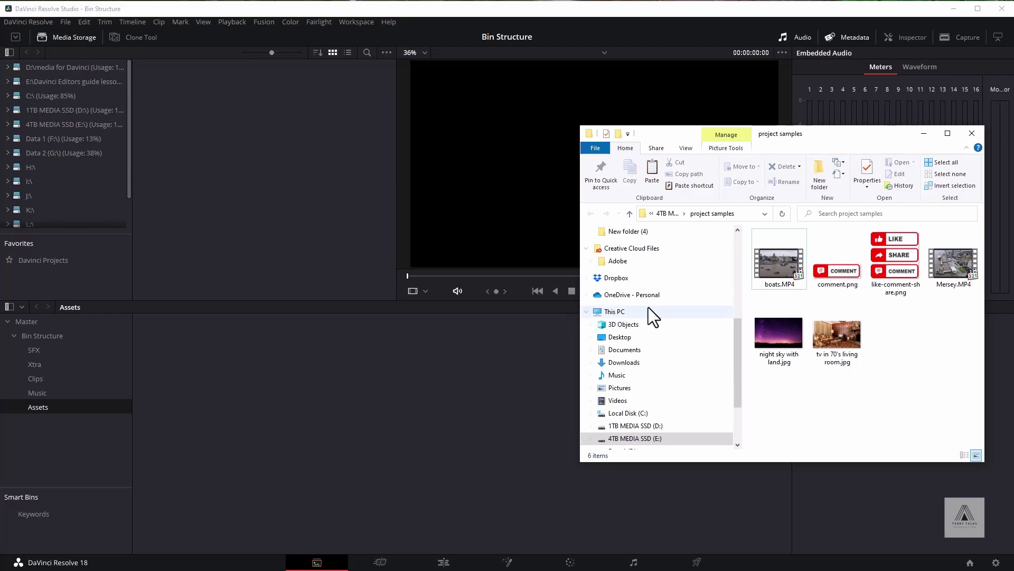
# Import boats.MP4 and Mersey.MP4 into the Clips bin without changing the project frame rate
pyautogui.click(782, 271)
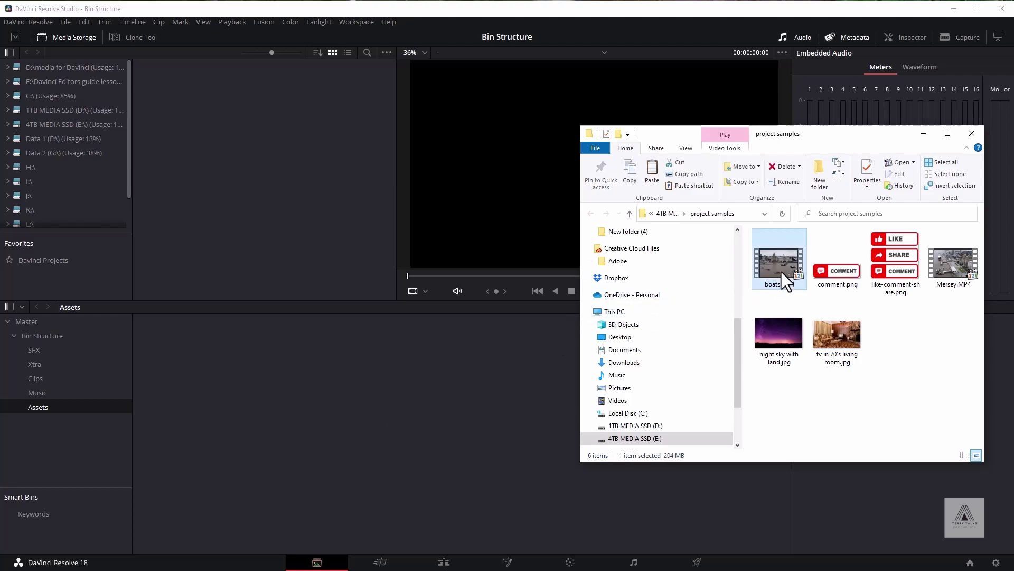
pyautogui.keyDown('ctrl'); pyautogui.click(946, 270); pyautogui.keyUp('ctrl')
pyautogui.moveTo(778, 259); pyautogui.dragTo(37, 375)
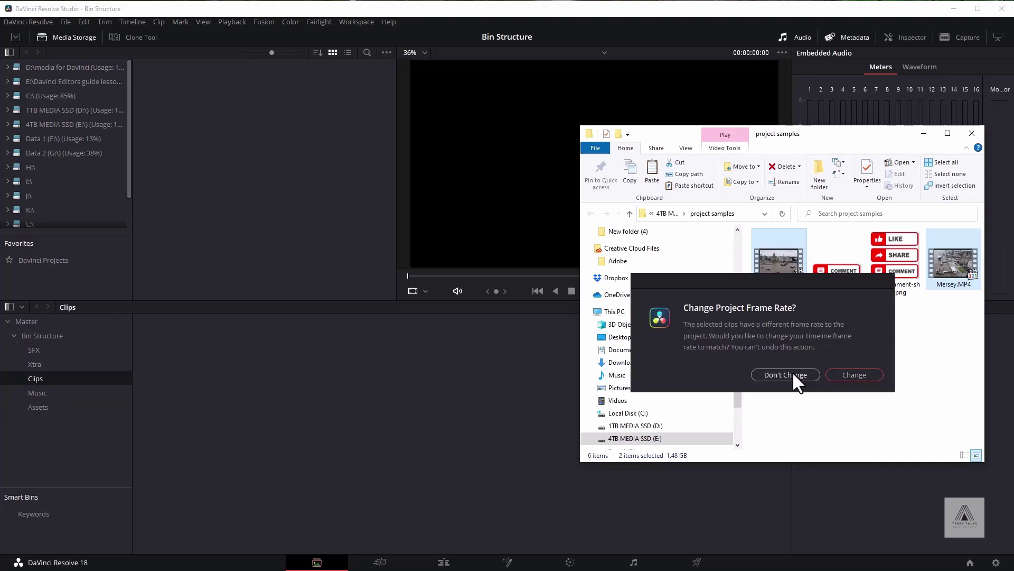
pyautogui.click(856, 374)
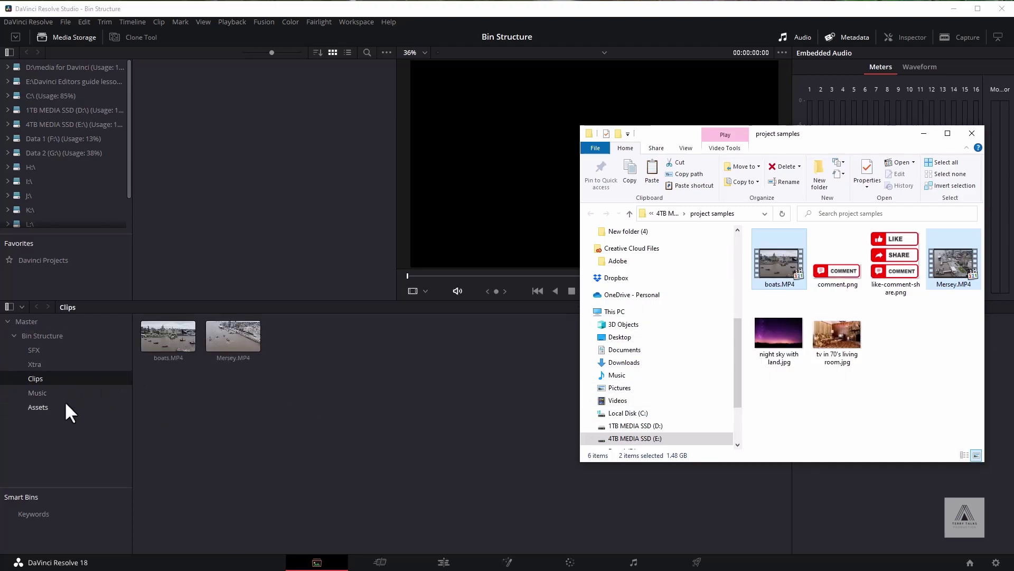
pyautogui.click(38, 405)
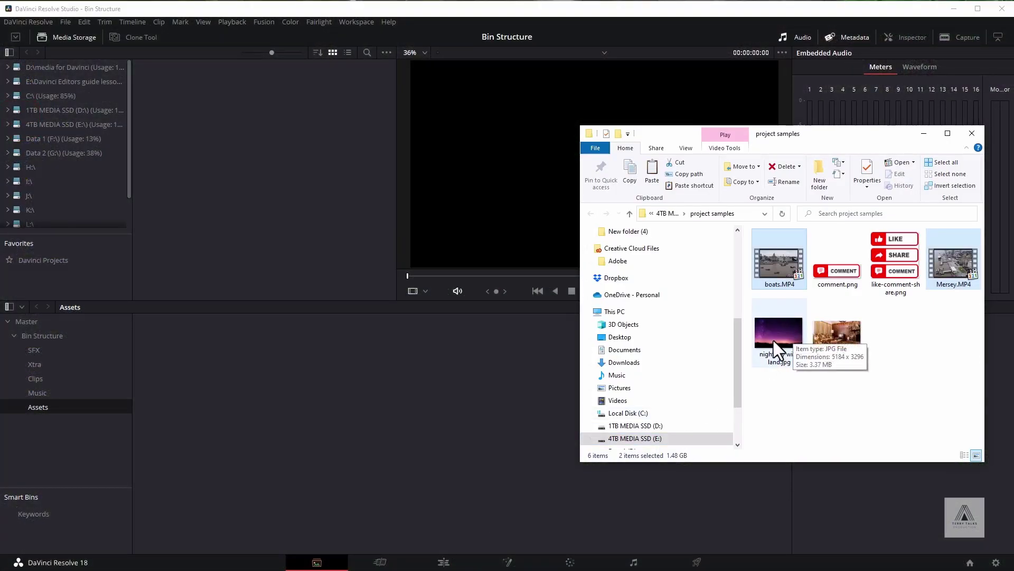
# Import comment.png, like-comment-share.png, night sky with land.jpg and tv in 70's living room.jpg into Assets
pyautogui.keyDown('ctrl'); pyautogui.click(775, 341); pyautogui.keyUp('ctrl')
pyautogui.keyDown('ctrl'); pyautogui.click(826, 344); pyautogui.keyUp('ctrl')
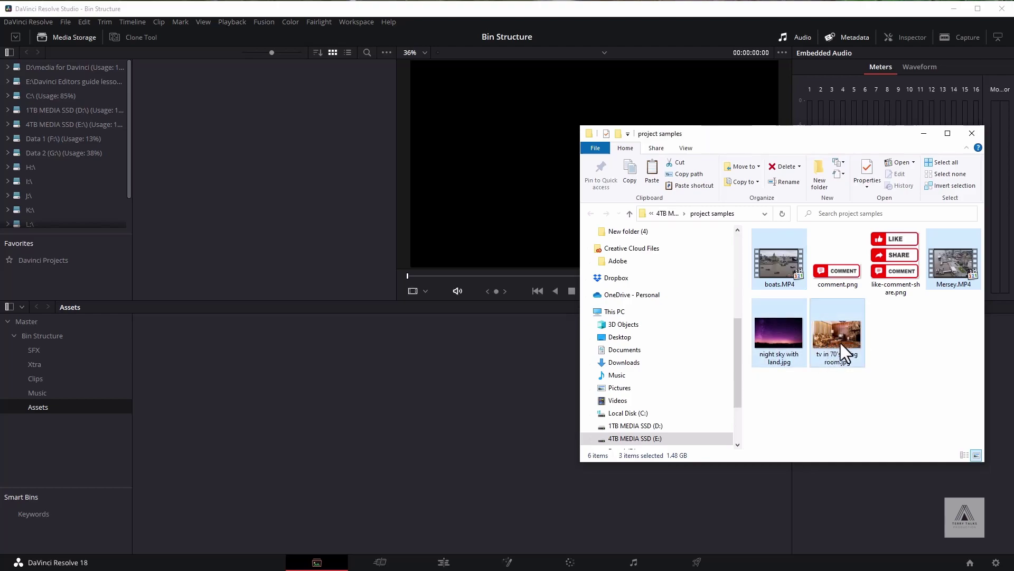
pyautogui.keyDown('ctrl'); pyautogui.click(841, 270); pyautogui.keyUp('ctrl')
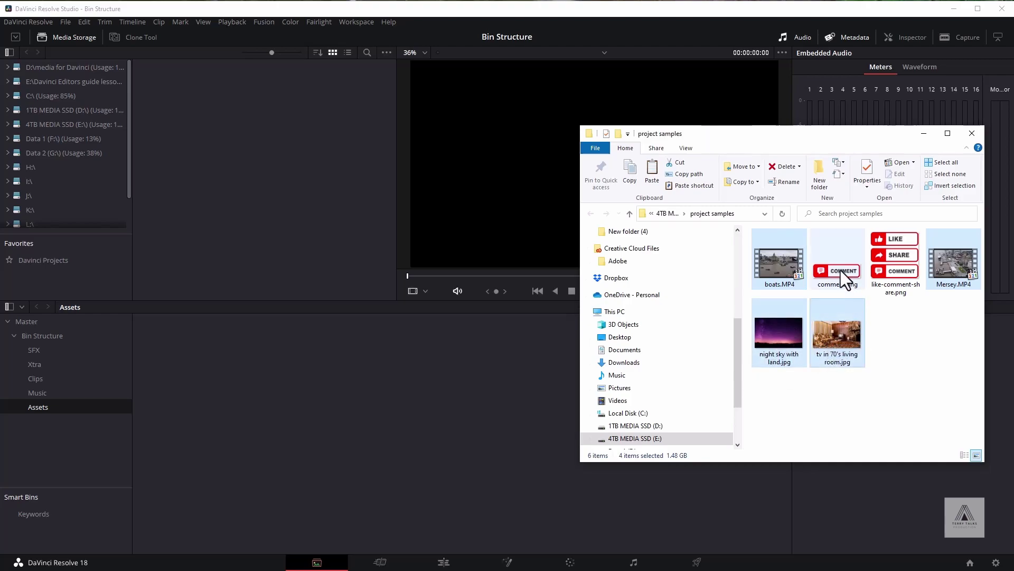
pyautogui.keyDown('ctrl'); pyautogui.click(891, 273); pyautogui.keyUp('ctrl')
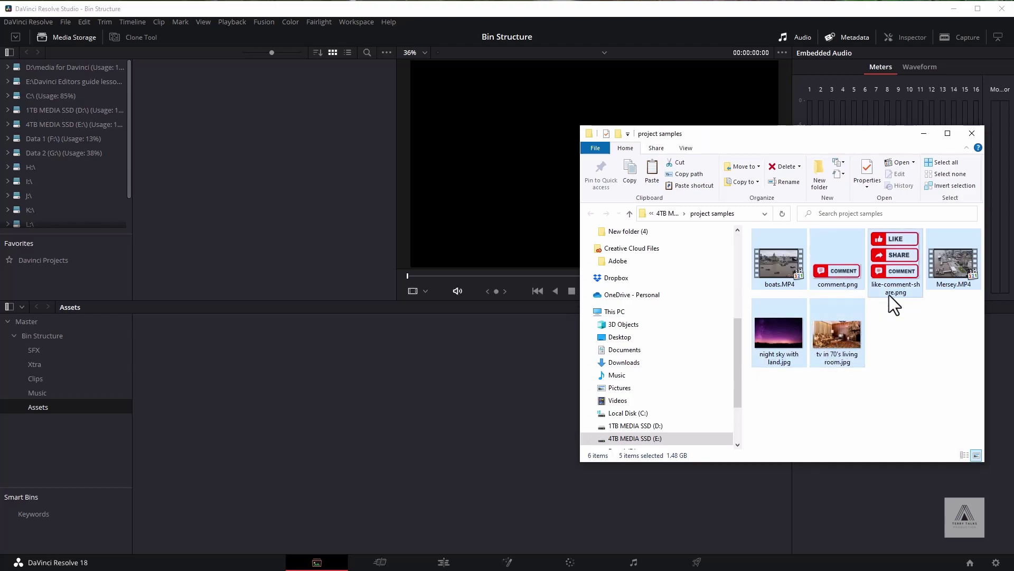
pyautogui.keyDown('ctrl'); pyautogui.click(787, 274); pyautogui.keyUp('ctrl')
pyautogui.keyDown('ctrl'); pyautogui.click(951, 283); pyautogui.keyUp('ctrl')
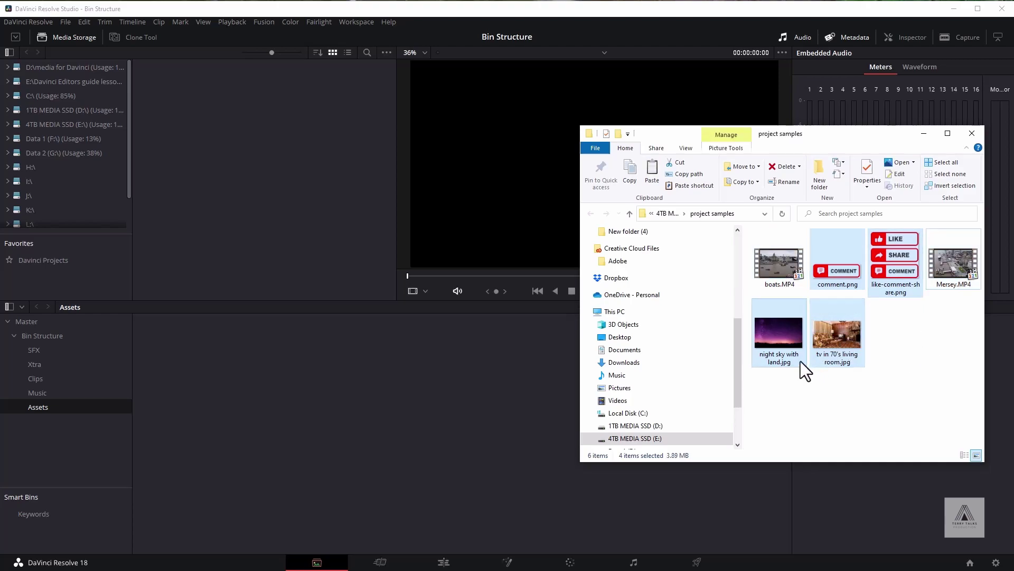
pyautogui.moveTo(791, 341); pyautogui.dragTo(42, 406)
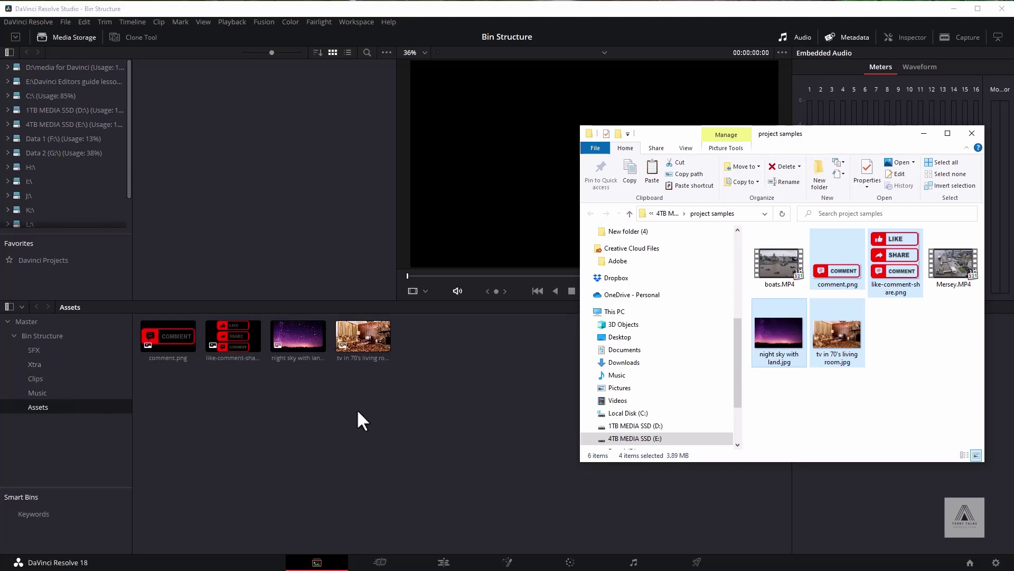
pyautogui.click(33, 371)
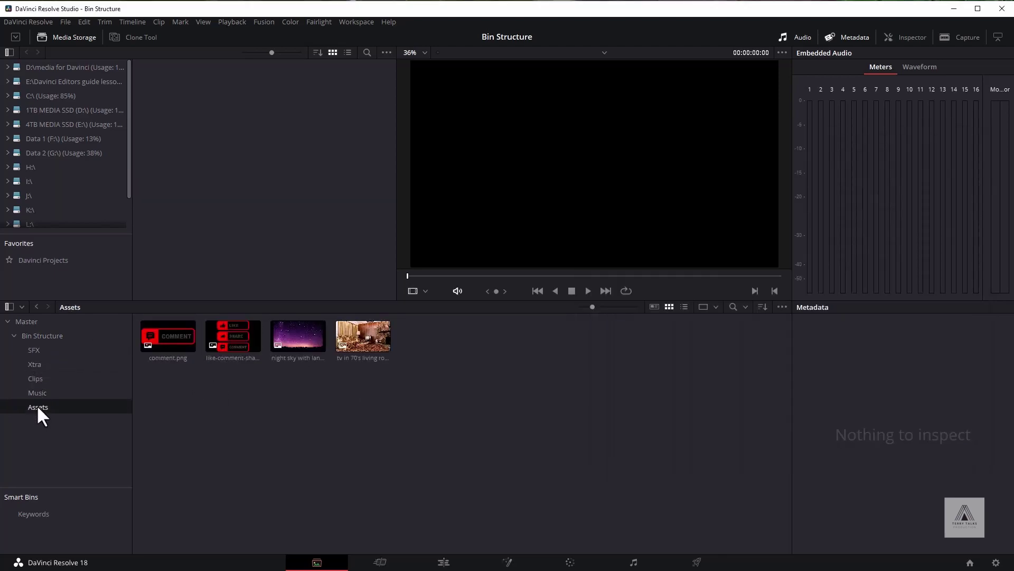